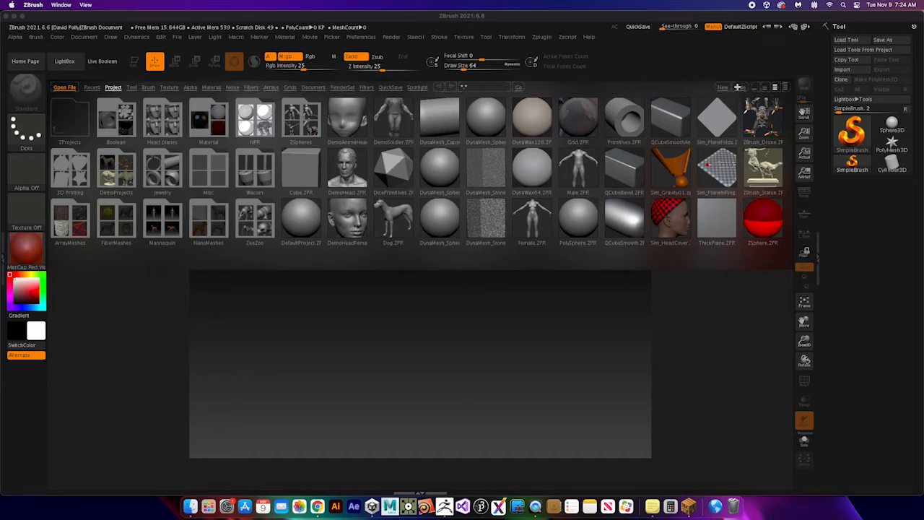
Hide the LightBox and draw a large Sphere3D in the canvas
left_click(738, 87)
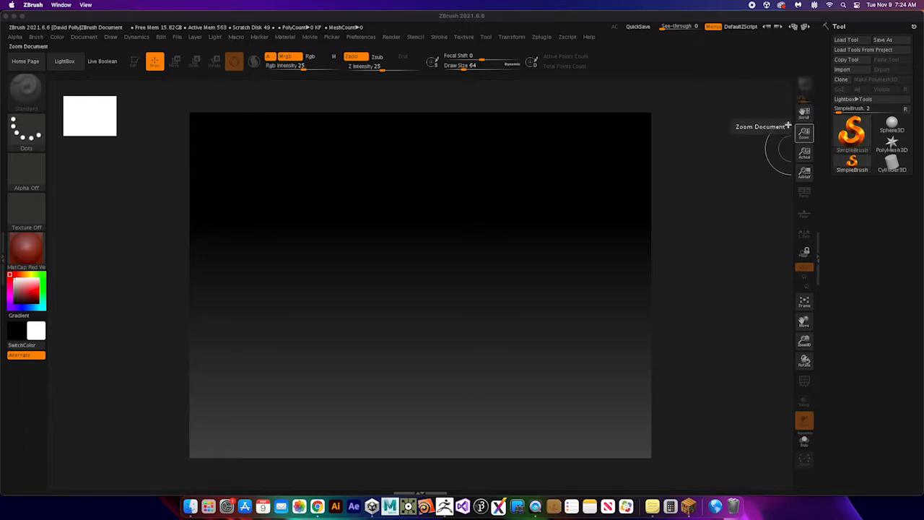
left_click(852, 136)
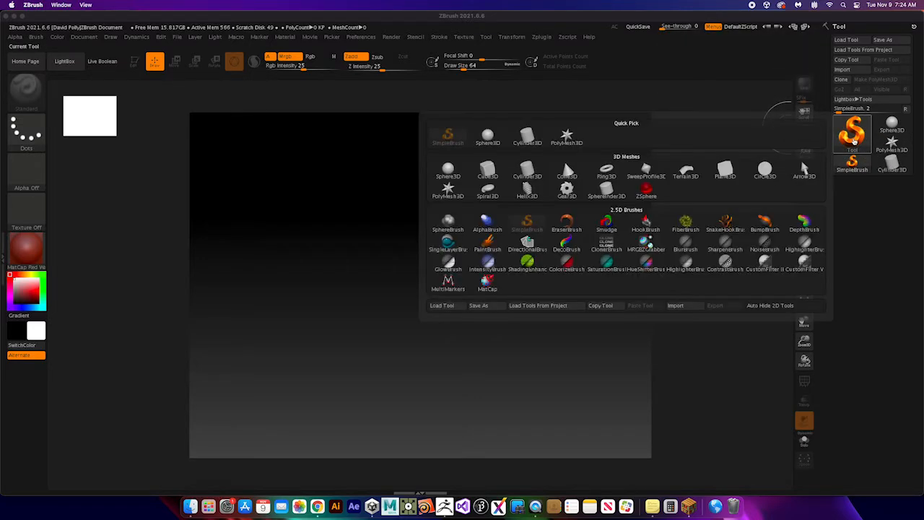
left_click(852, 135)
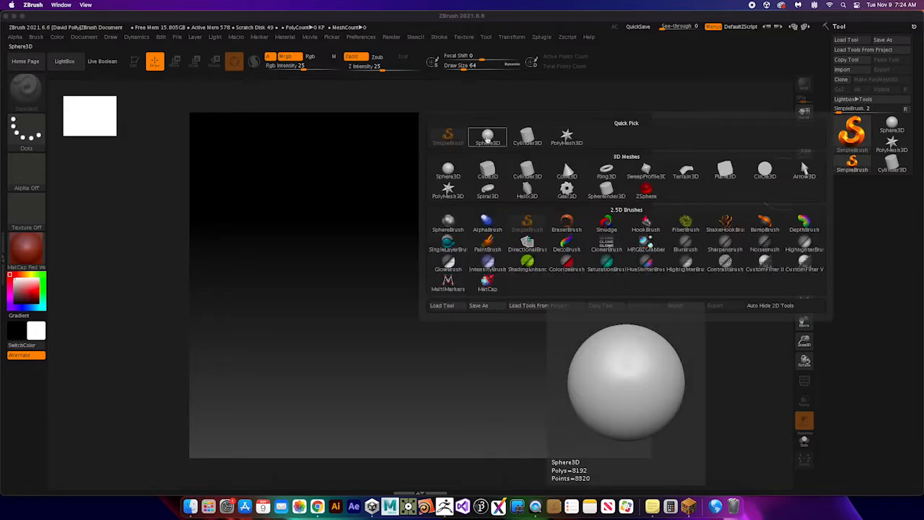
left_click(487, 138)
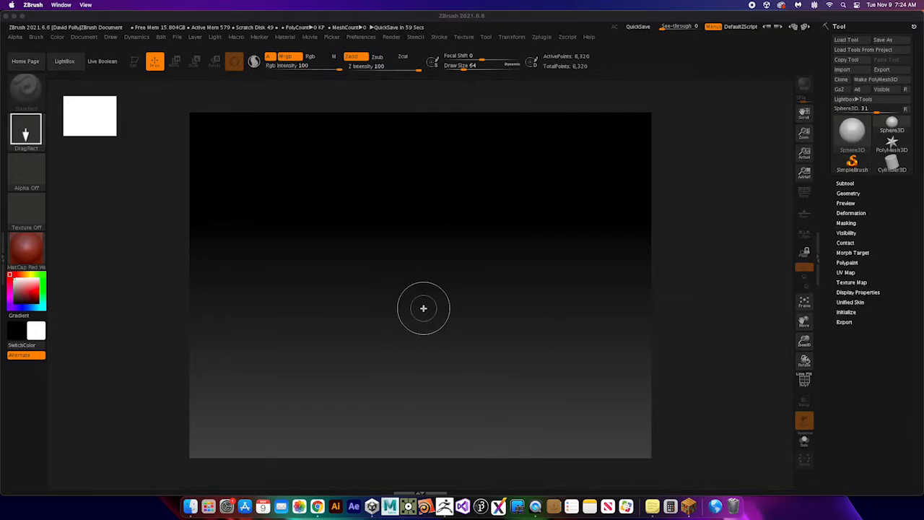
left_click_drag(415, 224, 421, 438)
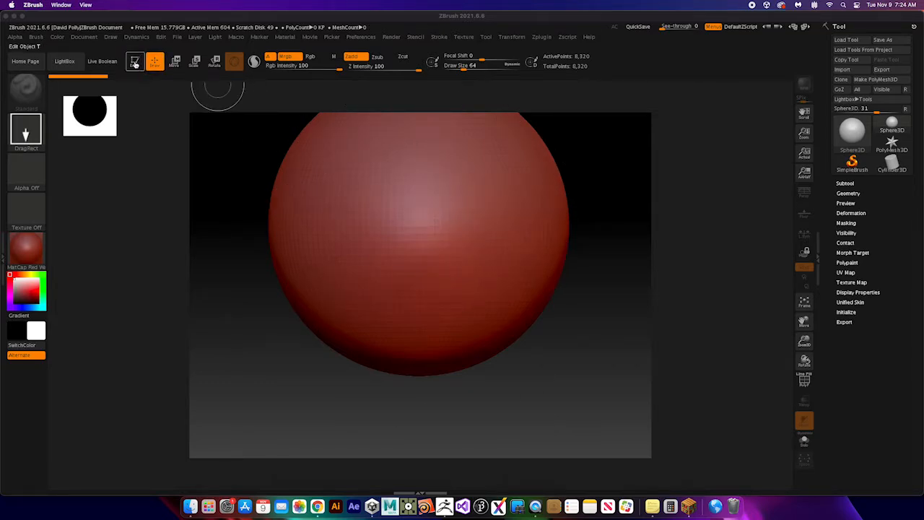
Put the sphere into Edit mode and convert it to a PolyMesh3D
left_click(135, 63)
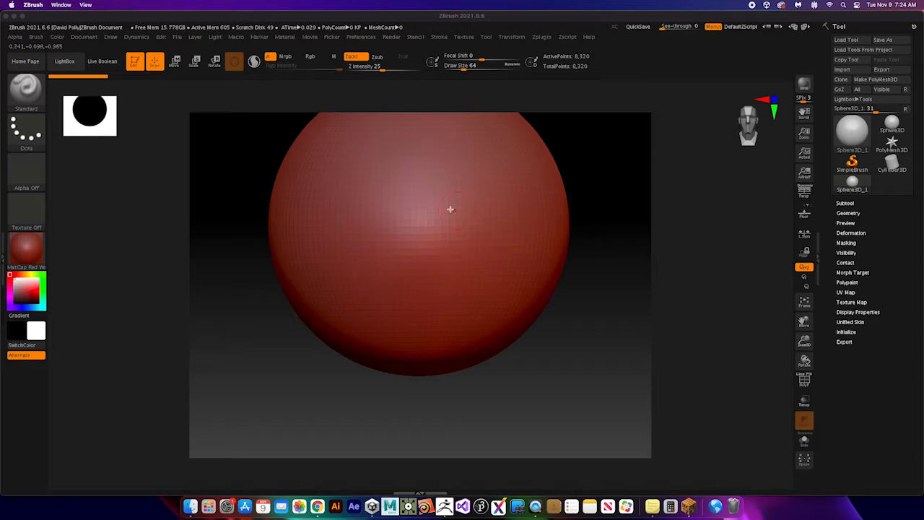
left_click(870, 81)
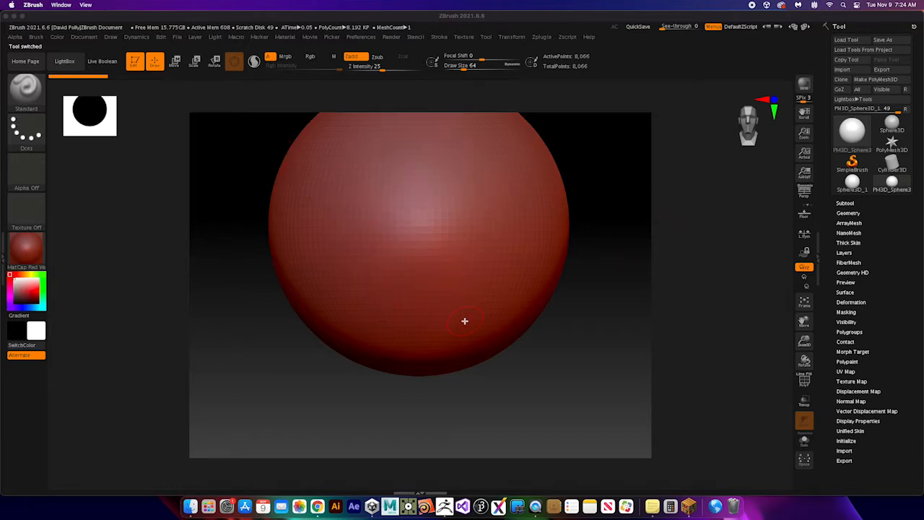
key("f")
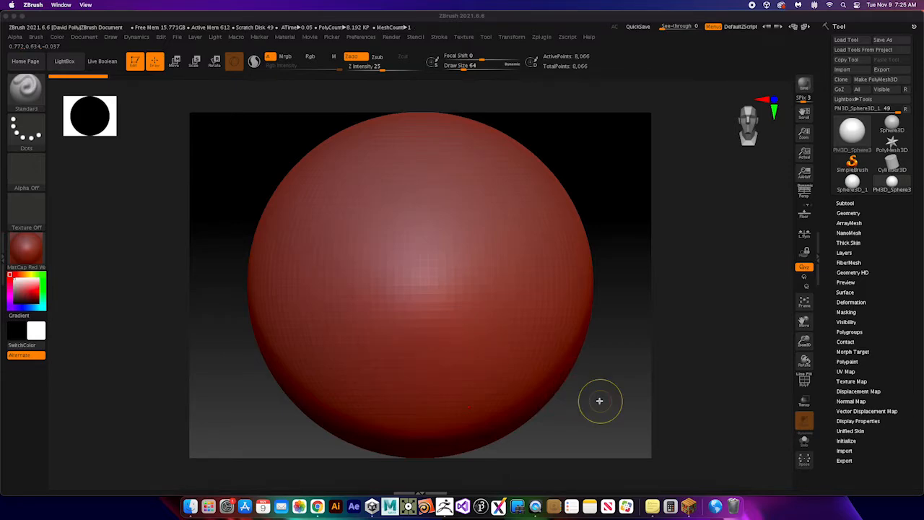
Examine the sphere from several angles and distances, ending with the whole sphere framed
mouse_move(599, 400)
right_mouse_down("ctrl")
mouse_move(547, 223)
mouse_move(563, 325)
mouse_move(547, 320)
mouse_move(541, 258)
mouse_move(594, 454)
mouse_move(546, 250)
mouse_move(586, 409)
mouse_move(547, 262)
mouse_move(563, 361)
right_mouse_up("ctrl")
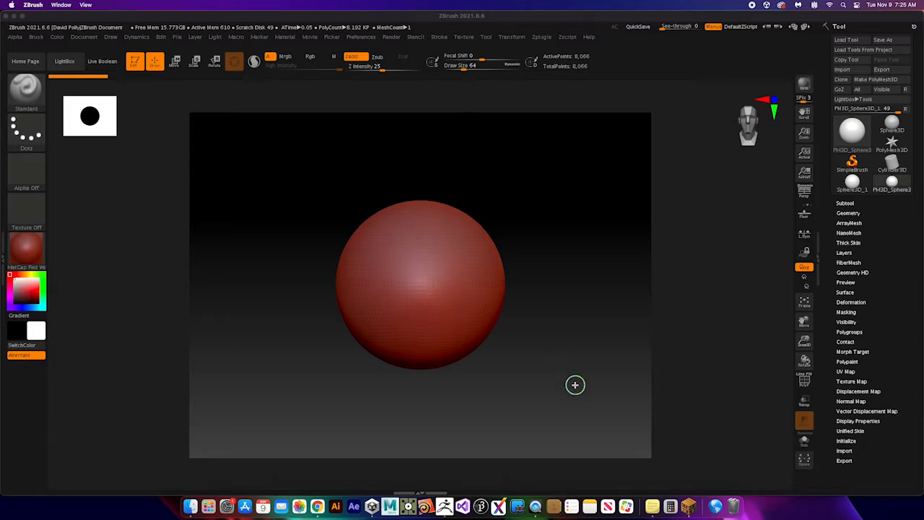
right_click_drag(576, 383, 519, 319)
mouse_move(597, 338)
right_mouse_down()
mouse_move(464, 358)
mouse_move(480, 360)
right_mouse_up()
right_click_drag(527, 179, 558, 267)
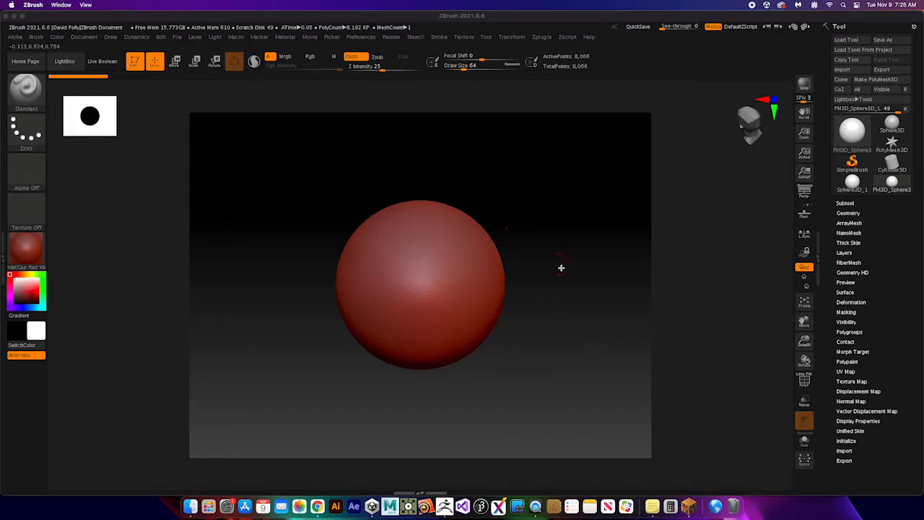
right_click_drag(528, 326, 586, 270)
right_click_drag(557, 311, 557, 279)
mouse_move(582, 285)
right_mouse_down()
mouse_move(534, 281)
mouse_move(595, 277)
right_mouse_up()
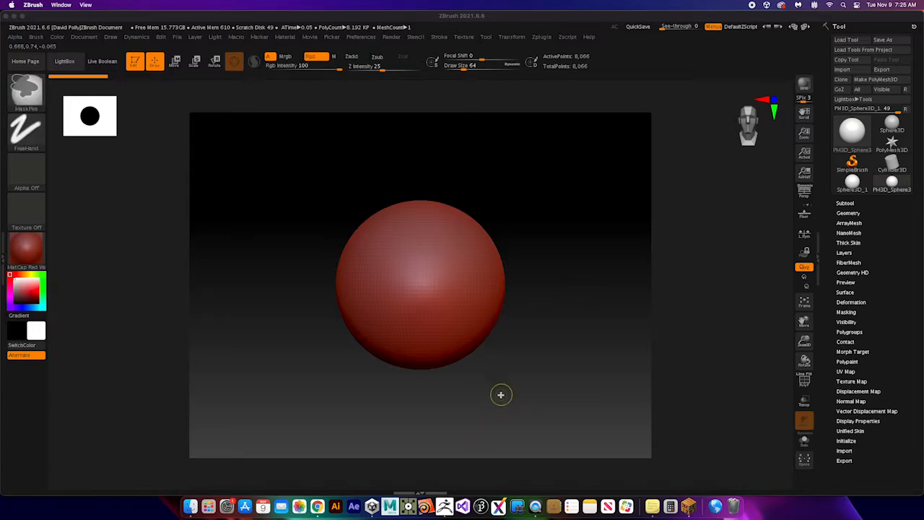
right_click_drag(549, 325, 567, 469, "ctrl")
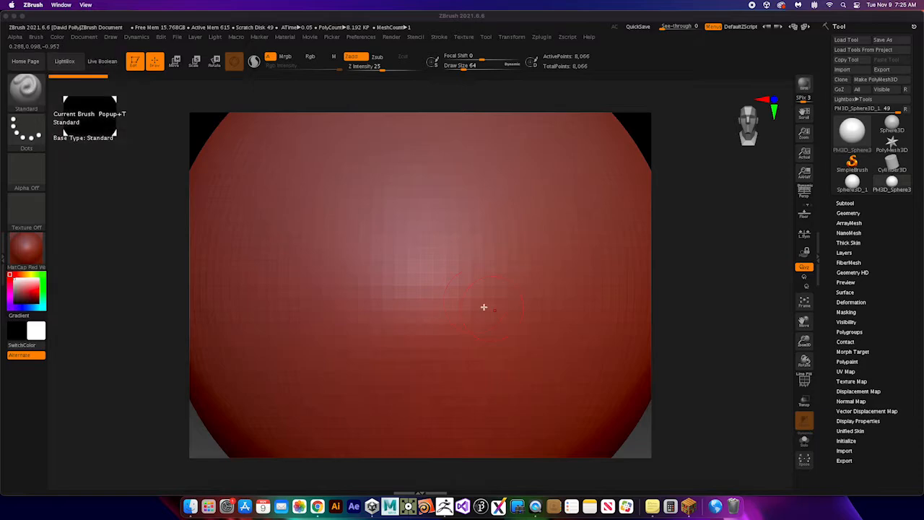
key("f")
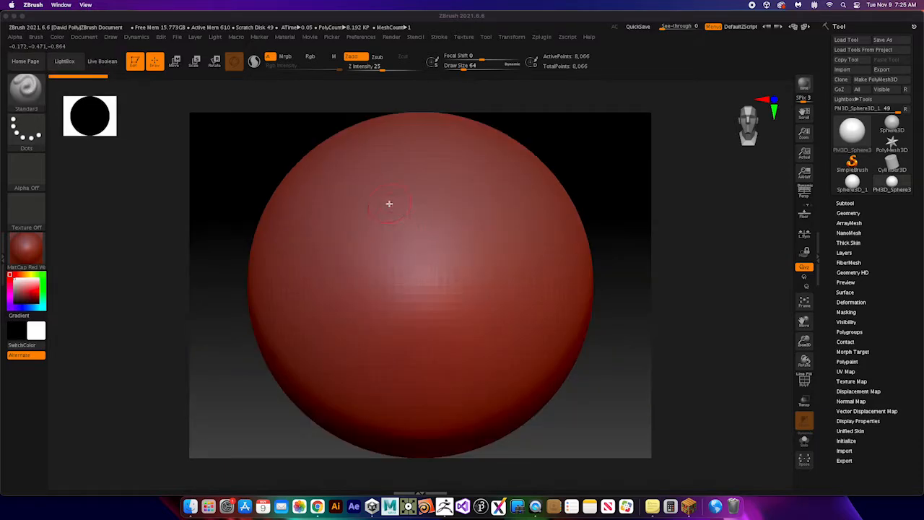
Try a long vertical Standard brush stroke down the front of the sphere and undo it
mouse_move(384, 195)
left_mouse_down()
mouse_move(380, 286)
mouse_move(367, 268)
mouse_move(395, 367)
mouse_move(363, 192)
left_mouse_up()
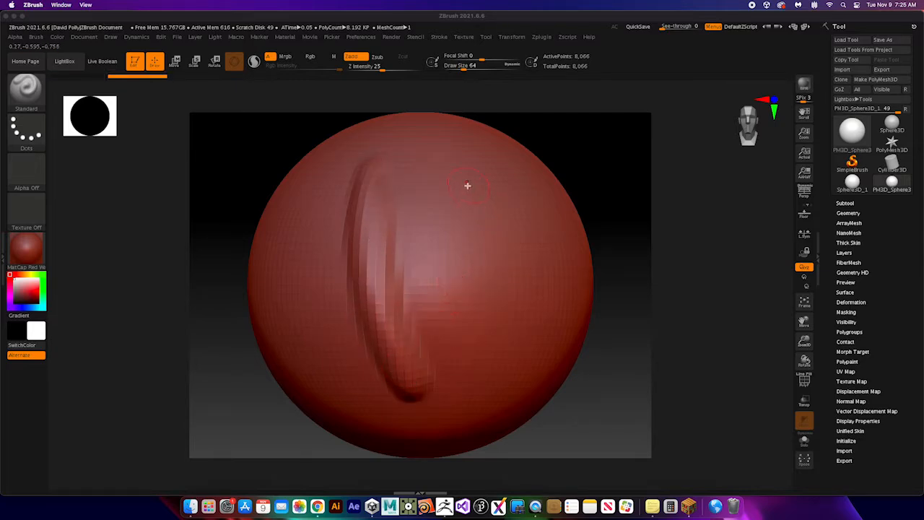
key("ctrl+z")
key("ctrl+z")
key("ctrl+z")
key("ctrl+z")
key("ctrl+z")
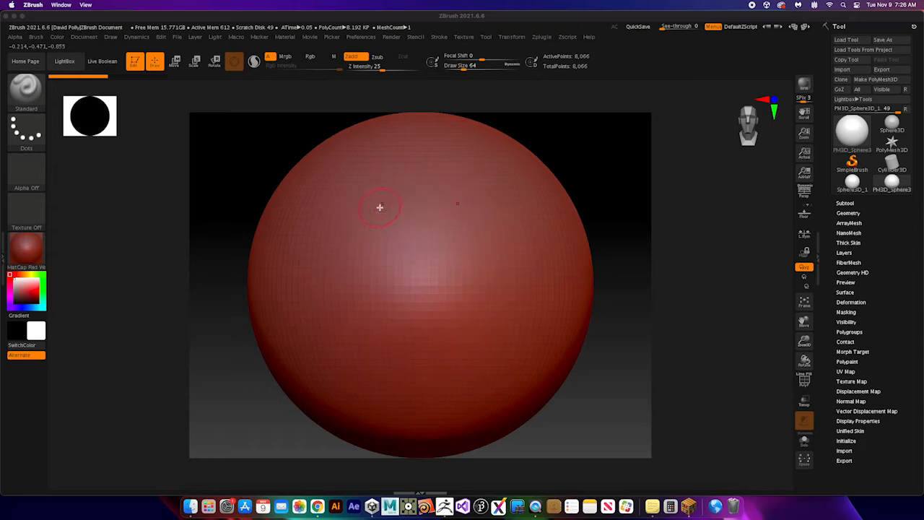
Try sculpting symmetrical brows, a nose, lips, eyes and a forehead ridge with the Standard brush, and smooth them over
mouse_move(397, 210)
left_mouse_down()
mouse_move(311, 219)
mouse_move(404, 210)
mouse_move(328, 219)
left_mouse_up()
mouse_move(423, 218)
left_mouse_down()
mouse_move(425, 324)
mouse_move(414, 225)
mouse_move(417, 306)
mouse_move(385, 202)
mouse_move(317, 200)
mouse_move(415, 203)
left_mouse_up()
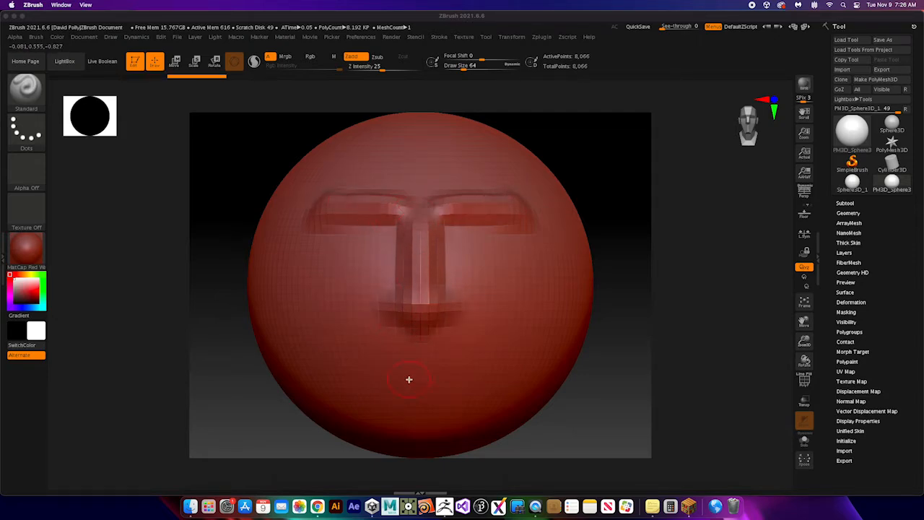
mouse_move(409, 380)
left_mouse_down()
mouse_move(469, 369)
mouse_move(397, 377)
mouse_move(424, 401)
left_mouse_up()
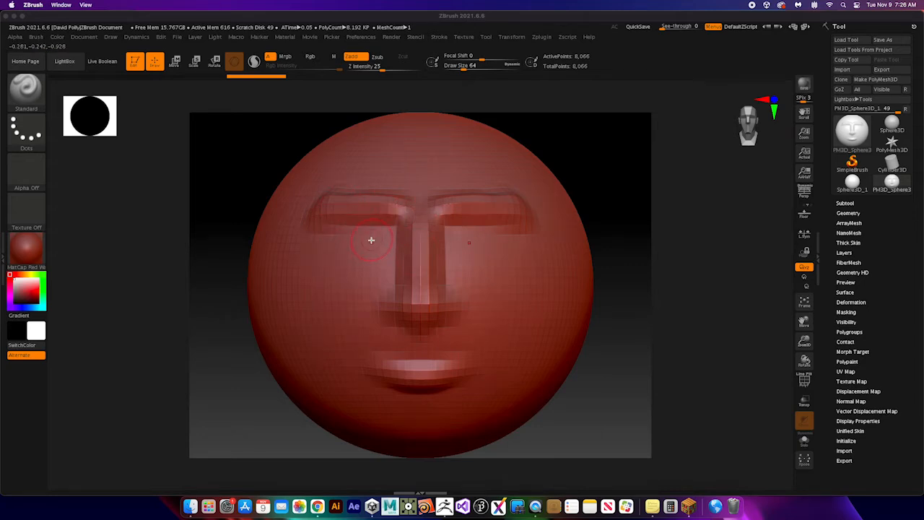
mouse_move(386, 246)
left_mouse_down()
mouse_move(365, 241)
mouse_move(382, 241)
mouse_move(383, 258)
mouse_move(353, 257)
mouse_move(372, 255)
left_mouse_up()
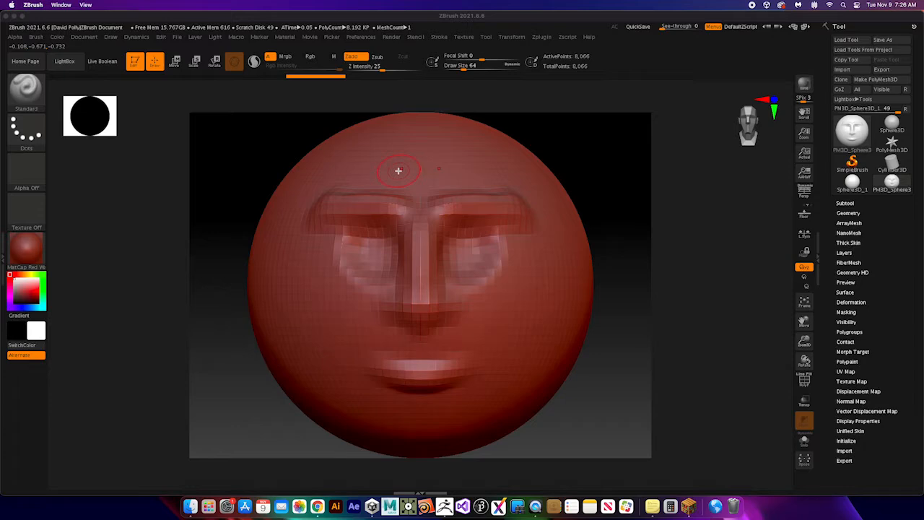
mouse_move(431, 161)
left_mouse_down()
mouse_move(367, 169)
mouse_move(426, 192)
mouse_move(356, 190)
mouse_move(428, 195)
mouse_move(351, 192)
mouse_move(361, 201)
left_mouse_up()
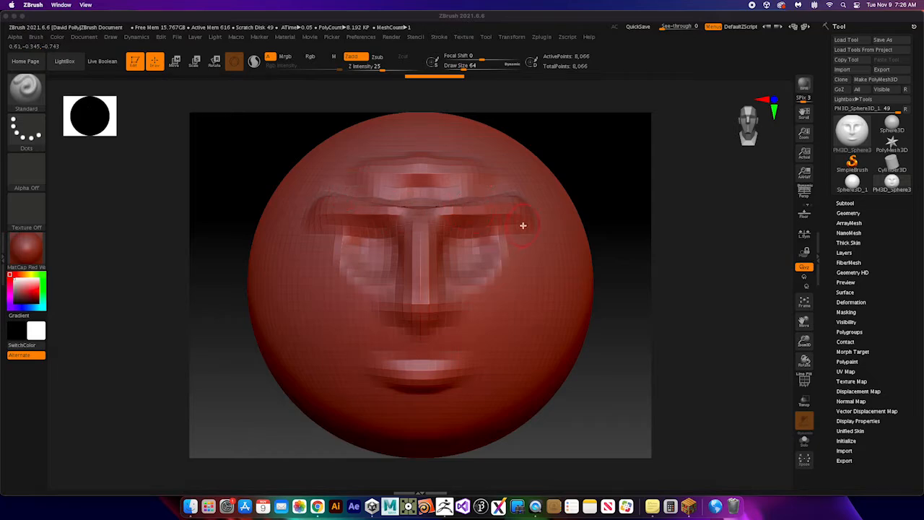
mouse_move(423, 196)
left_mouse_down("shift")
mouse_move(413, 208)
mouse_move(402, 200)
mouse_move(412, 209)
mouse_move(411, 238)
mouse_move(398, 210)
mouse_move(318, 211)
mouse_move(381, 200)
mouse_move(359, 171)
mouse_move(322, 186)
mouse_move(423, 159)
mouse_move(373, 183)
mouse_move(470, 190)
mouse_move(412, 236)
mouse_move(370, 212)
mouse_move(448, 214)
mouse_move(477, 279)
mouse_move(446, 218)
mouse_move(473, 316)
mouse_move(443, 299)
mouse_move(410, 311)
mouse_move(421, 344)
mouse_move(359, 379)
mouse_move(390, 324)
mouse_move(398, 238)
mouse_move(377, 208)
mouse_move(465, 303)
left_mouse_up("shift")
key("ctrl")
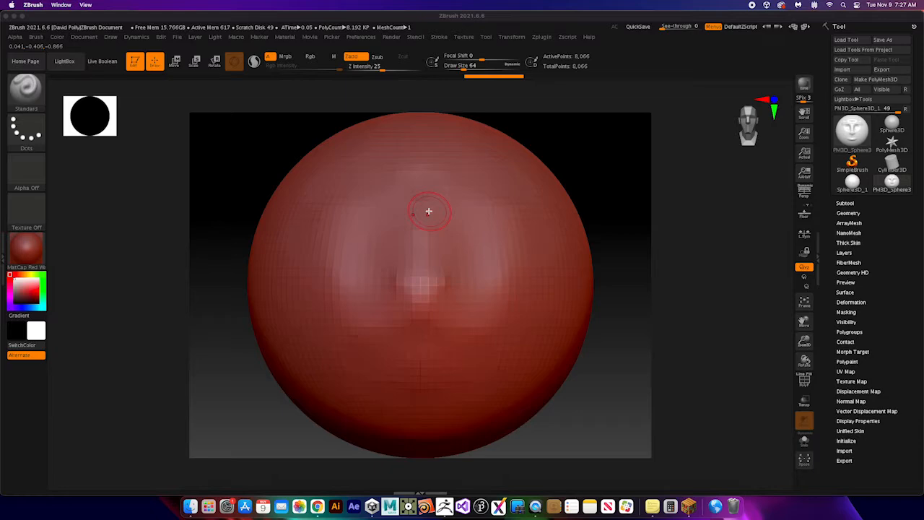
Undo the smoothing and all facial strokes back to the plain sphere
key("ctrl+z")
key("ctrl+z")
key("ctrl+z")
key("ctrl+z")
key("ctrl+z")
key("ctrl+z")
key("ctrl+z")
key("ctrl+z")
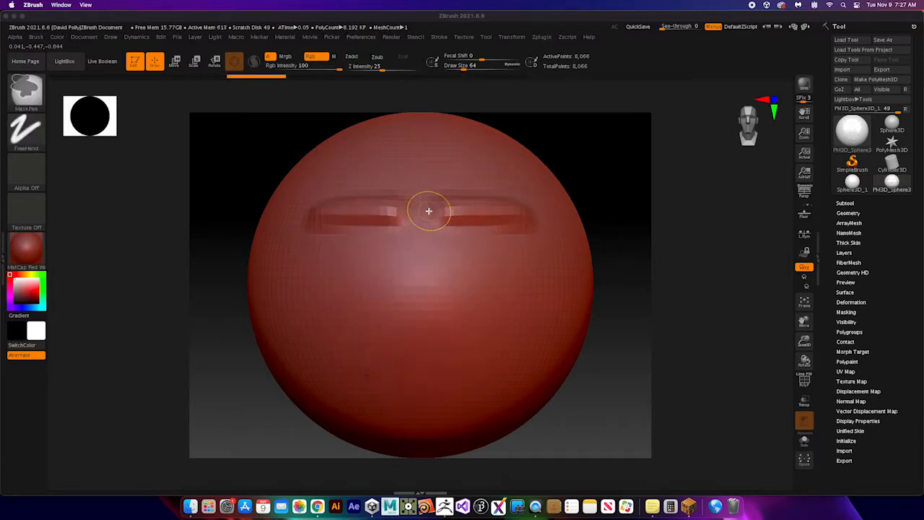
key("ctrl+z")
key("ctrl+z")
key("ctrl+z")
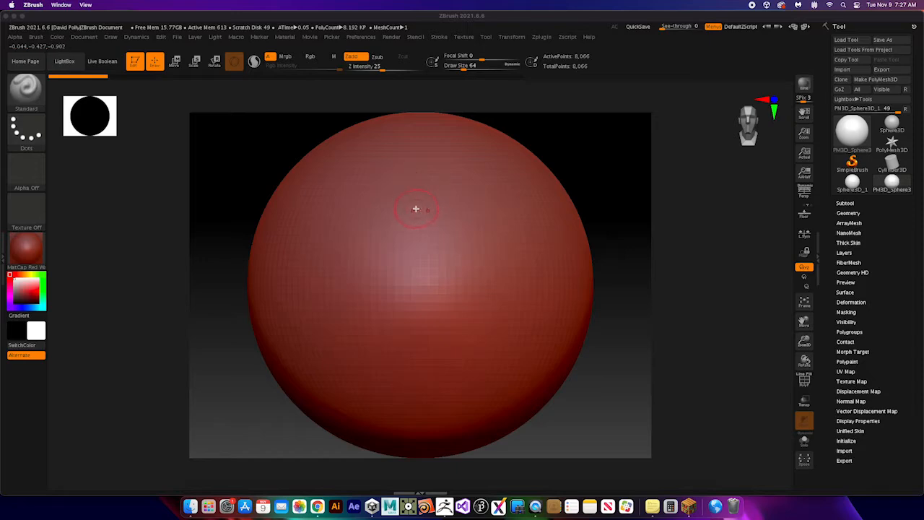
Sculpt symmetrical brows, a nose, a wide mouth and a lower lip on the sphere with the Standard brush
mouse_move(416, 209)
left_mouse_down()
mouse_move(291, 216)
mouse_move(400, 202)
mouse_move(332, 210)
mouse_move(443, 222)
left_mouse_up()
mouse_move(415, 291)
left_mouse_down()
mouse_move(418, 249)
mouse_move(404, 272)
mouse_move(423, 282)
mouse_move(408, 303)
mouse_move(427, 338)
mouse_move(340, 361)
mouse_move(454, 350)
left_mouse_up()
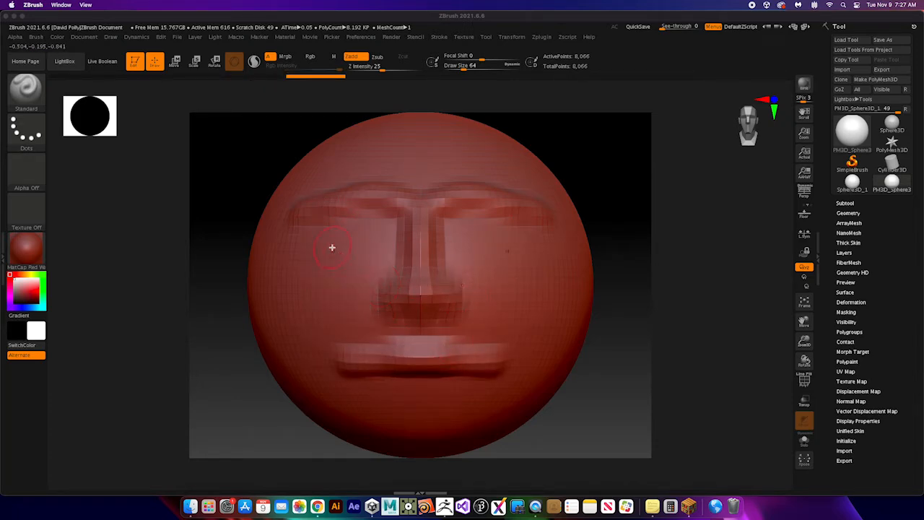
left_click_drag(413, 375, 398, 373)
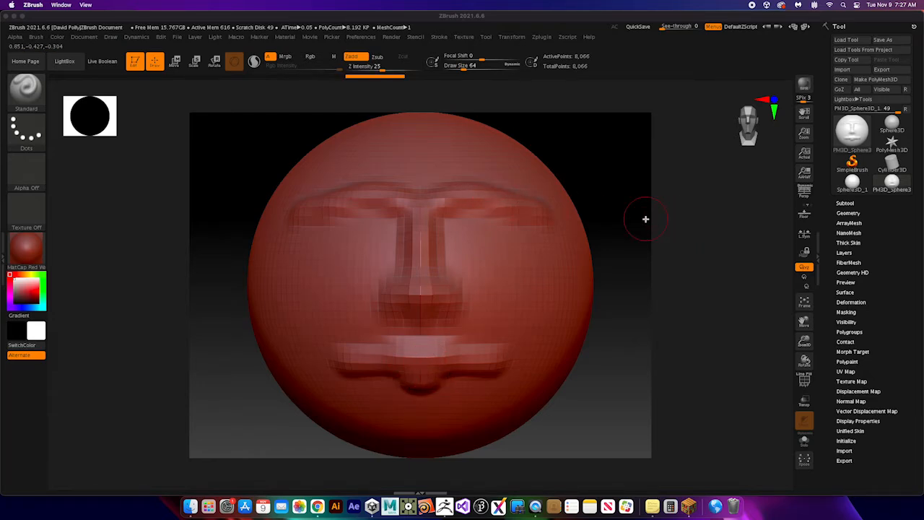
Convert the head to a DynaMesh at resolution 128
left_click(849, 213)
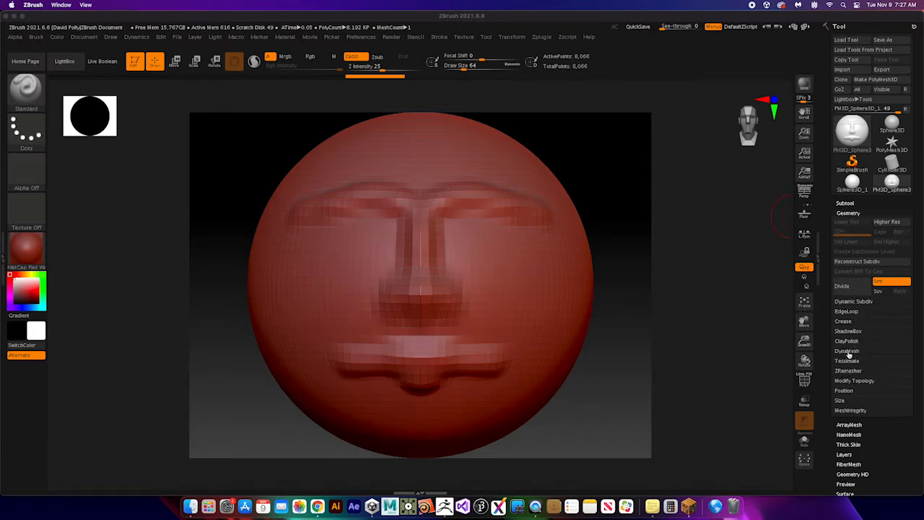
left_click(848, 352)
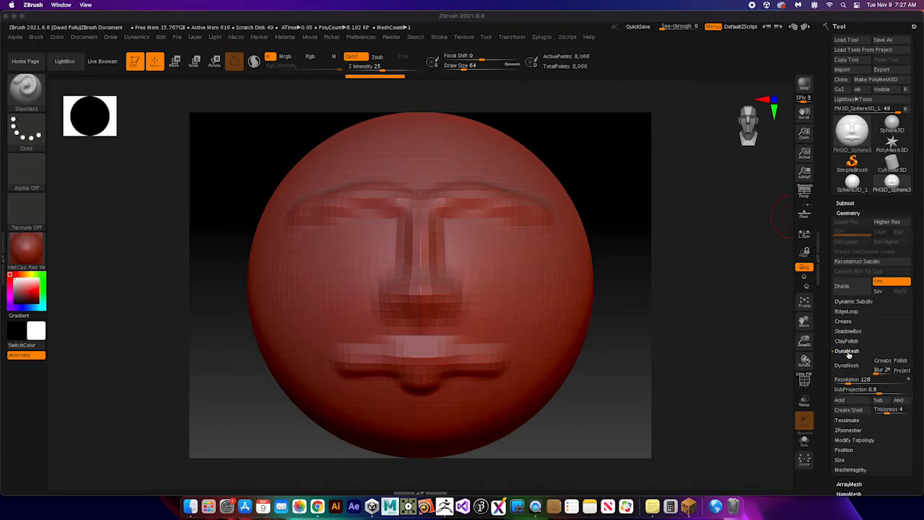
left_click(850, 365)
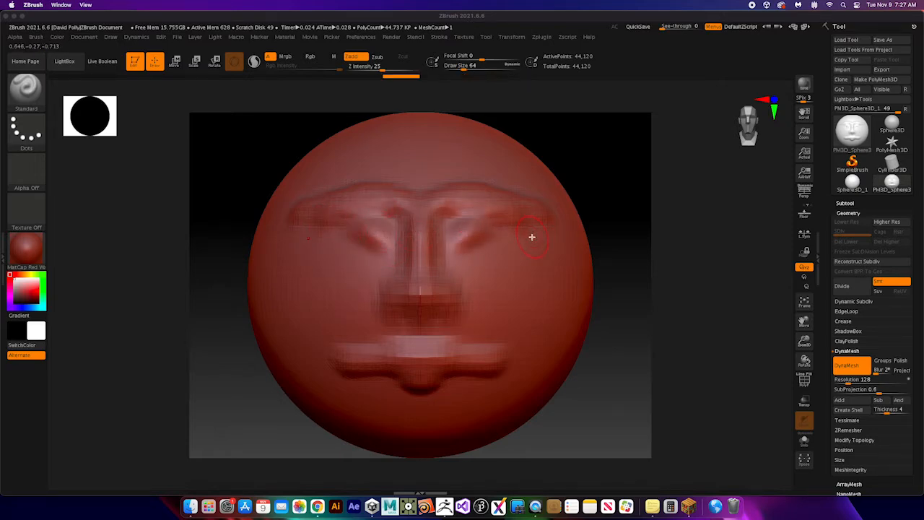
Pull long pointed horns out from both sides of the head using the Move brush at draw size 140
key("b")
key("m")
key("v")
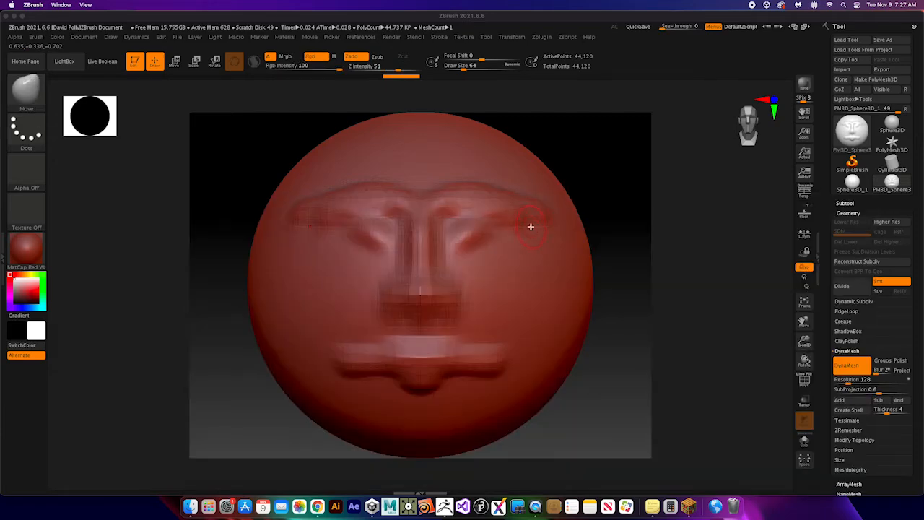
mouse_move(612, 310)
left_mouse_down()
mouse_move(606, 382)
mouse_move(616, 390)
mouse_move(592, 326)
left_mouse_up()
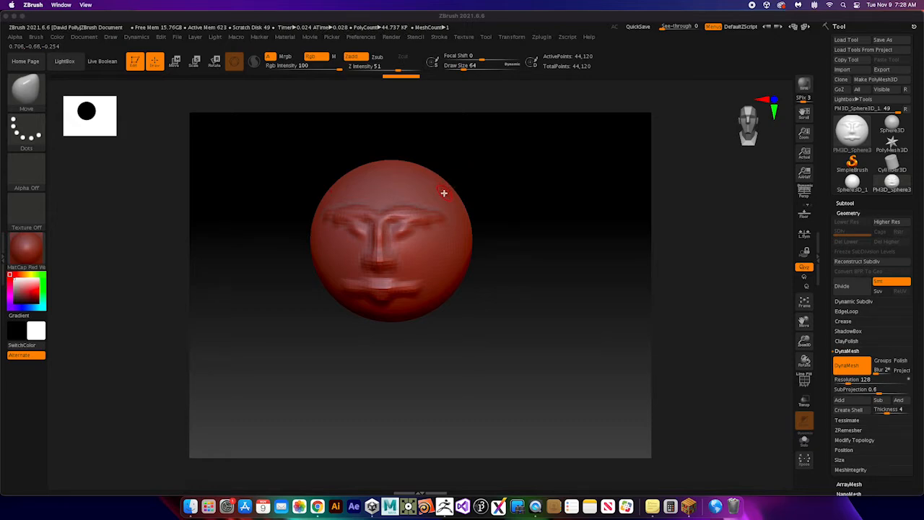
key("bracketright")
key("bracketright")
mouse_move(451, 209)
left_mouse_down()
mouse_move(532, 196)
mouse_move(627, 159)
left_mouse_up()
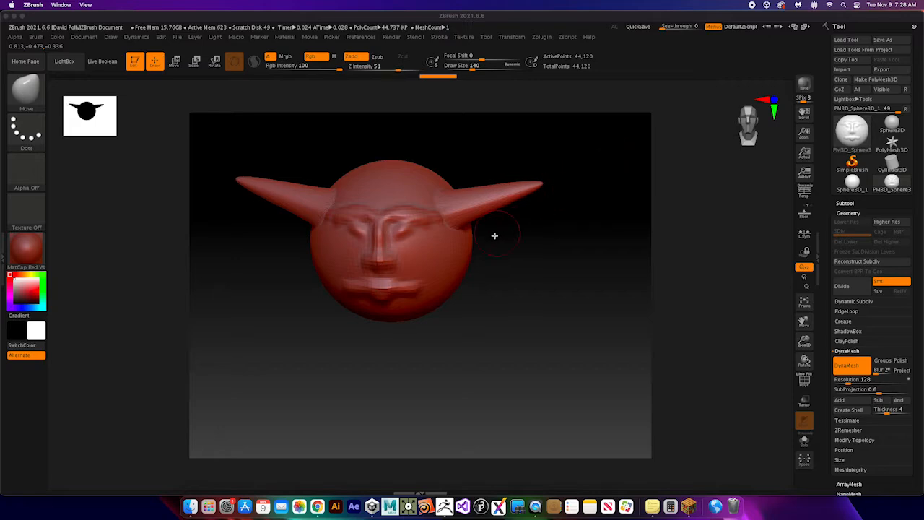
Recalculate the head's DynaMesh to even out the stretched polygons on the horns
left_click_drag(539, 258, 562, 278, "alt")
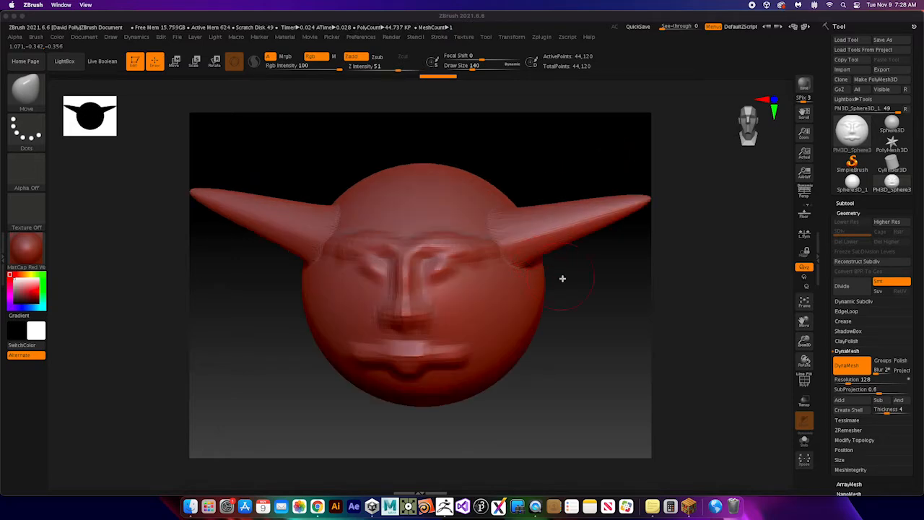
mouse_move(606, 265)
right_mouse_down("ctrl")
mouse_move(527, 411)
mouse_move(556, 365)
right_mouse_up("ctrl")
right_click_drag(591, 326, 569, 335, "ctrl")
right_click_drag(618, 305, 593, 316)
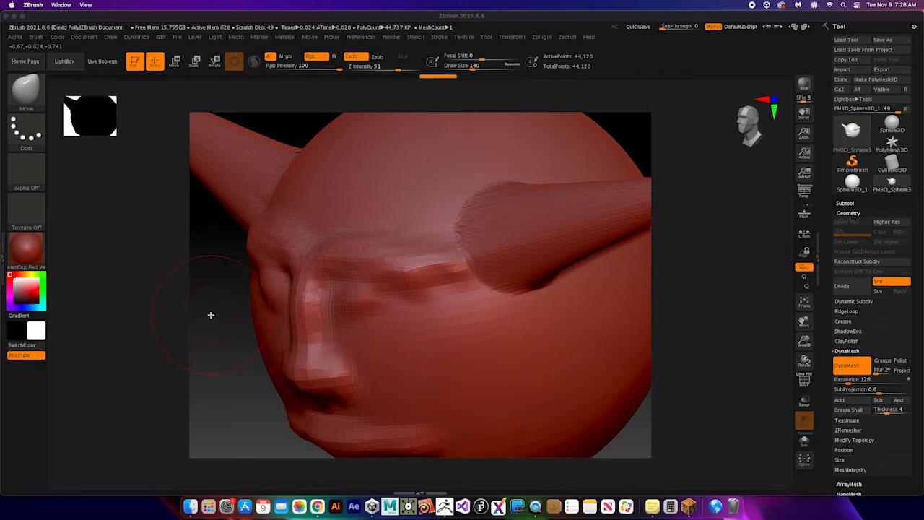
key("ctrl")
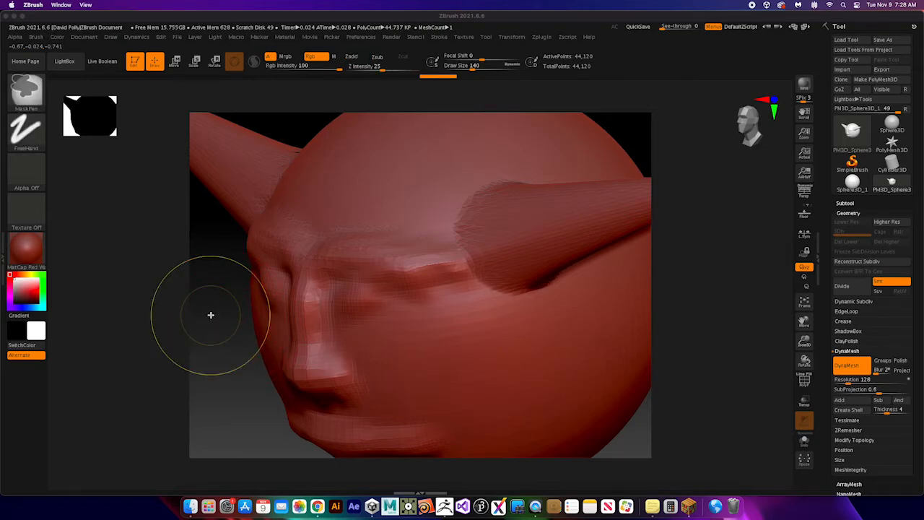
left_click_drag(211, 315, 237, 352, "ctrl")
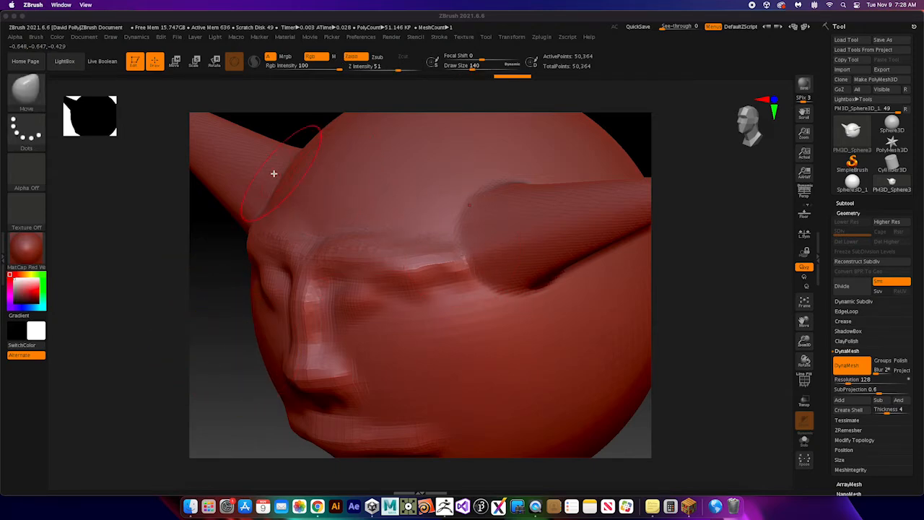
Smooth the junctions where the horns meet the head with the Smooth brush, and recalculate the head's DynaMesh
key("shift")
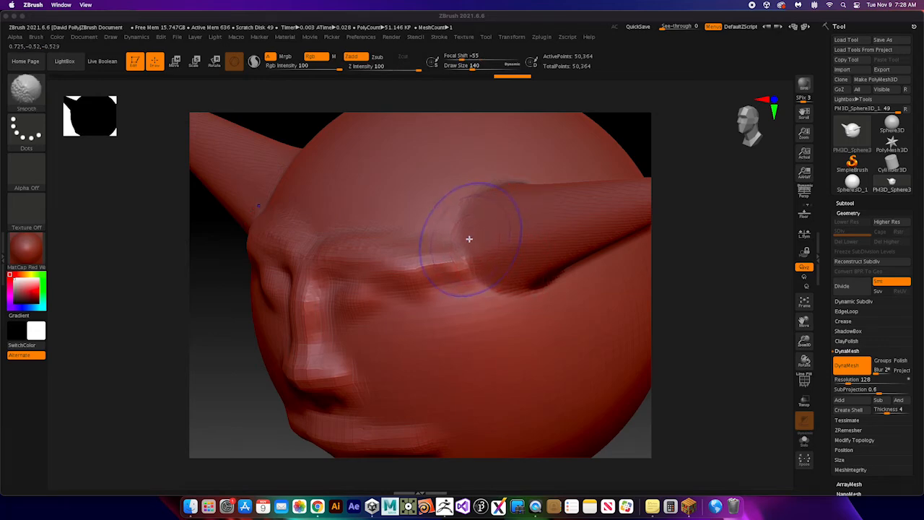
mouse_move(470, 243)
left_mouse_down("shift")
mouse_move(471, 215)
mouse_move(456, 240)
left_mouse_up("shift")
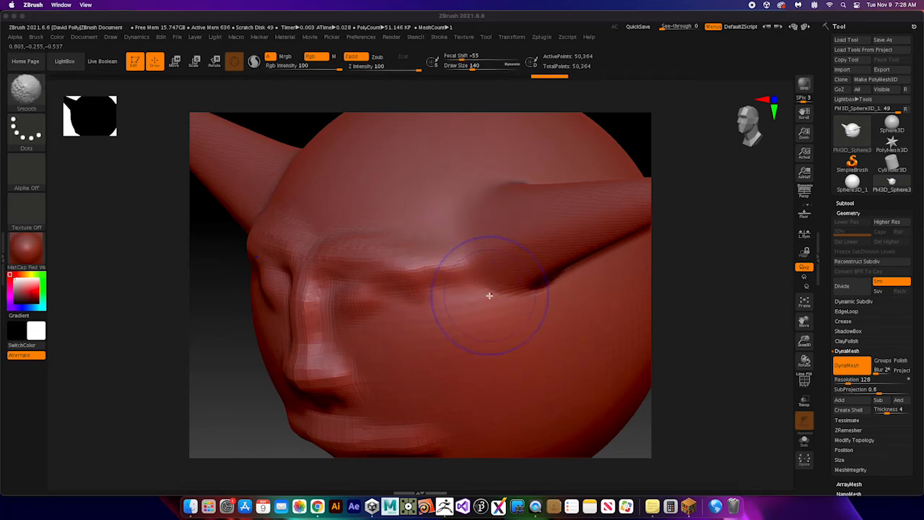
mouse_move(489, 295)
left_mouse_down("shift")
mouse_move(524, 299)
mouse_move(527, 289)
left_mouse_up("shift")
mouse_move(528, 252)
left_mouse_down("shift")
mouse_move(578, 221)
mouse_move(519, 217)
left_mouse_up("shift")
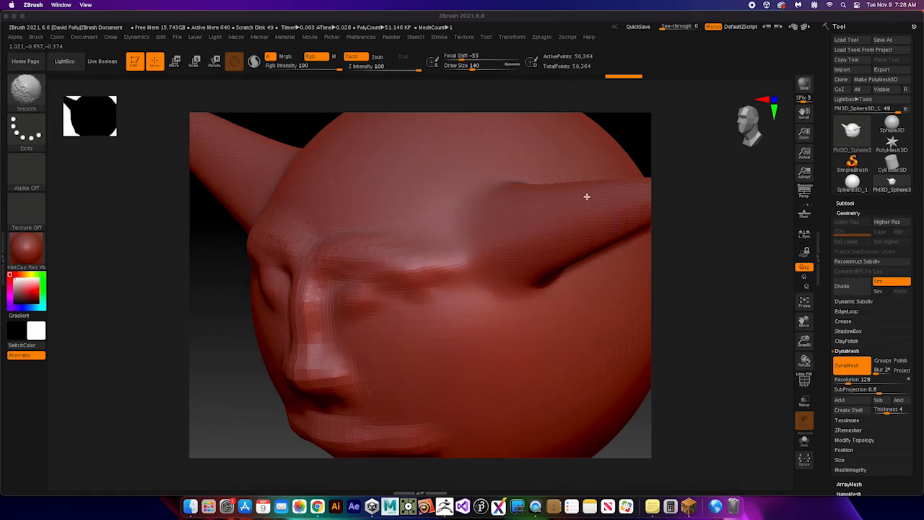
left_click_drag(587, 196, 530, 219, "shift")
right_click_drag(587, 320, 550, 332)
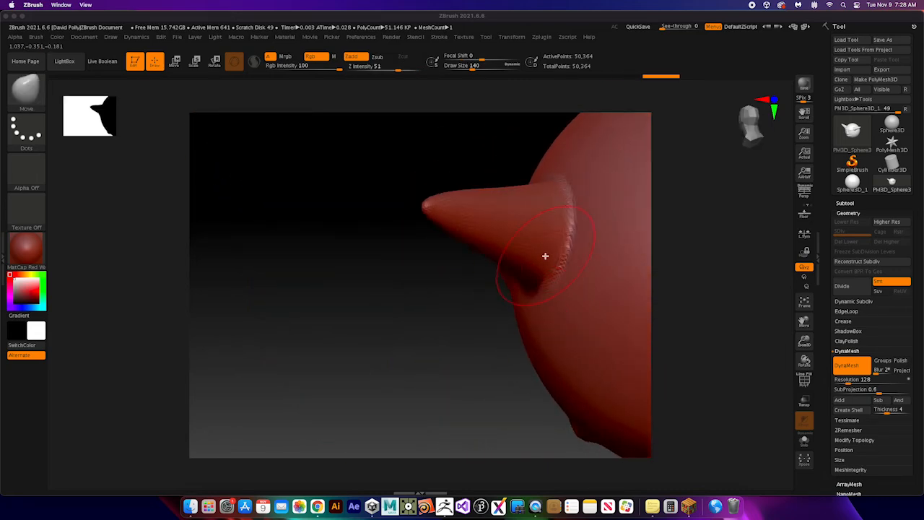
mouse_move(571, 252)
left_mouse_down("shift")
mouse_move(576, 209)
mouse_move(556, 173)
left_mouse_up("shift")
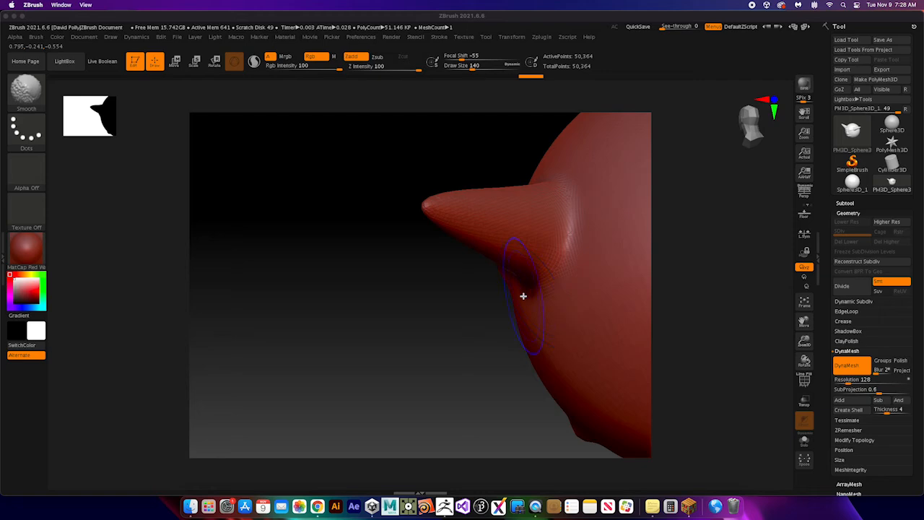
mouse_move(483, 260)
right_mouse_down()
mouse_move(448, 339)
mouse_move(458, 276)
mouse_move(448, 267)
mouse_move(448, 295)
right_mouse_up()
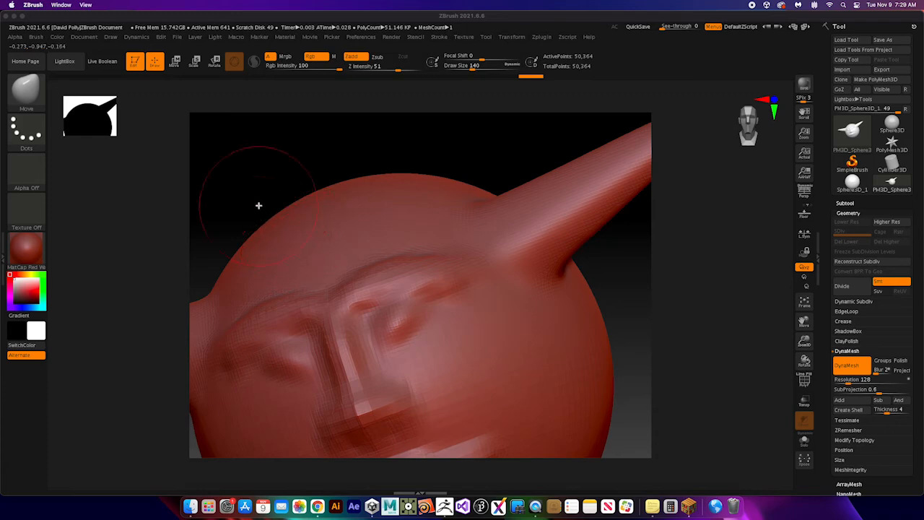
left_click_drag(223, 157, 268, 186, "ctrl")
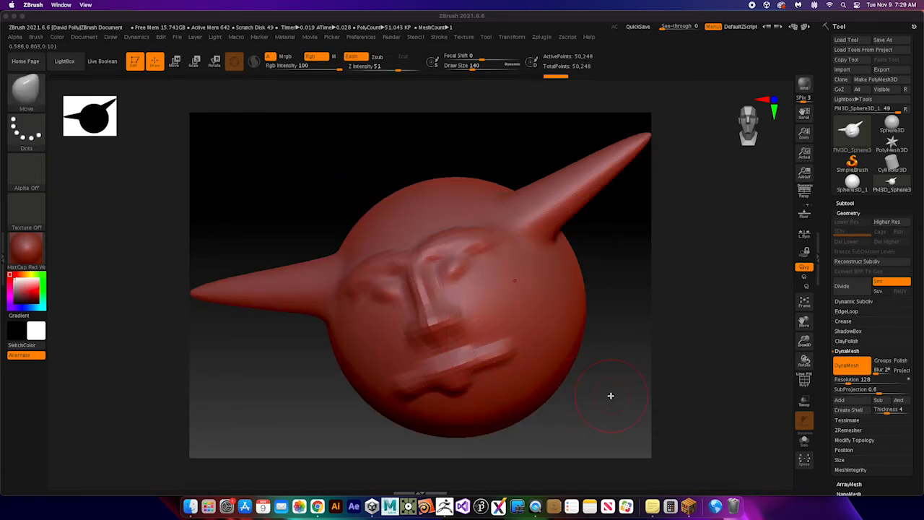
Mask the brows, eye areas, nose and mouth symmetrically with the MaskPen brush
left_click_drag(611, 394, 615, 374)
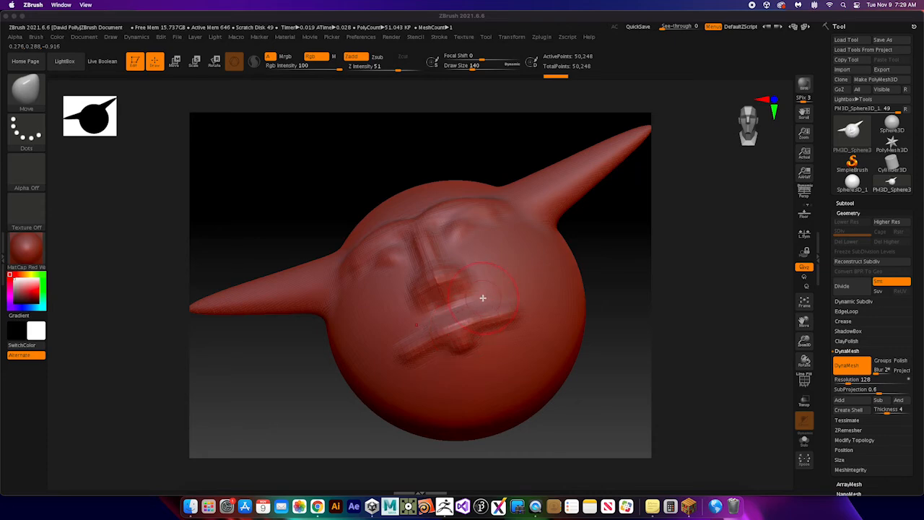
key("ctrl")
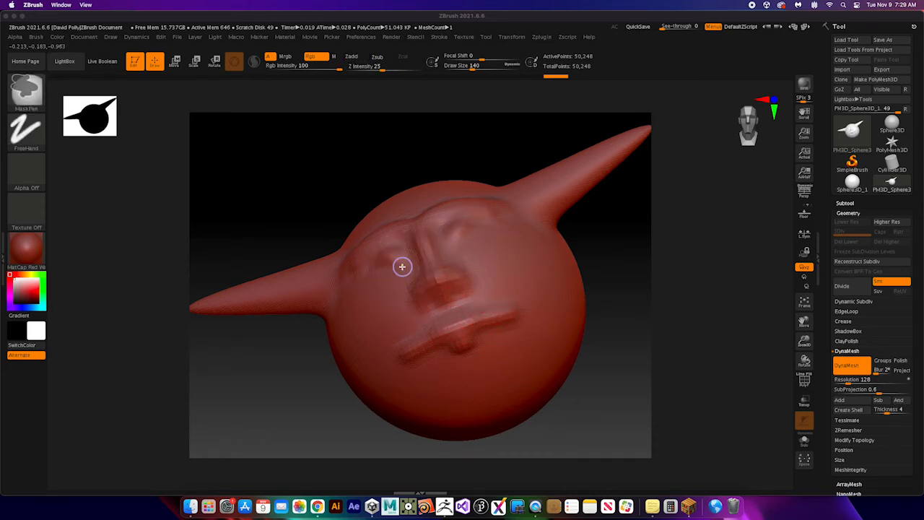
mouse_move(402, 264)
left_mouse_down("ctrl")
mouse_move(370, 311)
mouse_move(376, 257)
mouse_move(414, 276)
mouse_move(450, 318)
mouse_move(414, 355)
left_mouse_up("ctrl")
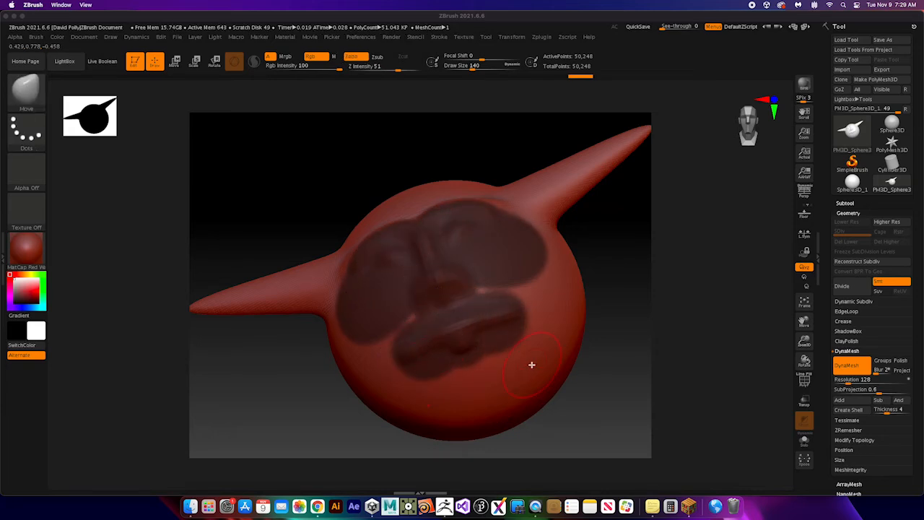
Build up the unmasked forehead, cheeks and chin around the masked features with the Standard brush, and clear the mask
key("b")
key("s")
key("t")
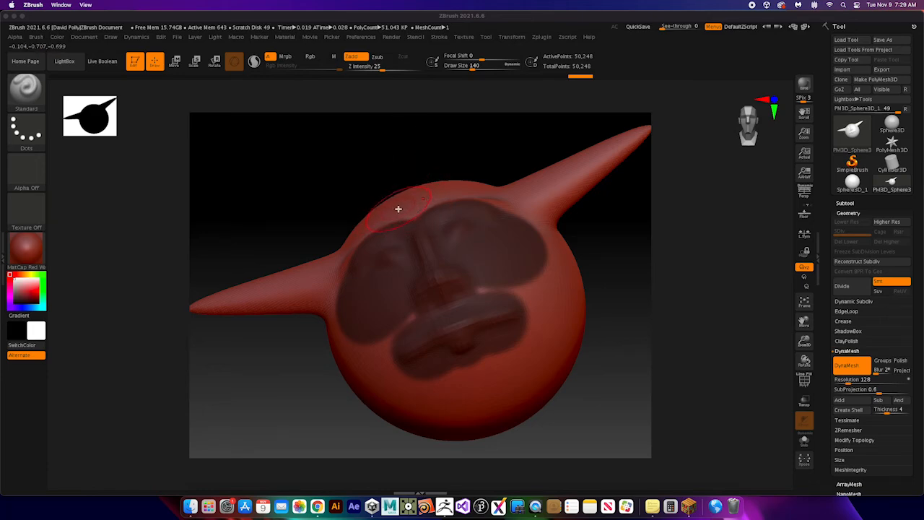
mouse_move(398, 209)
left_mouse_down()
mouse_move(389, 215)
mouse_move(400, 218)
mouse_move(362, 234)
mouse_move(365, 228)
mouse_move(407, 324)
mouse_move(388, 353)
mouse_move(445, 415)
mouse_move(462, 367)
mouse_move(378, 365)
mouse_move(387, 326)
mouse_move(445, 409)
mouse_move(497, 381)
mouse_move(553, 307)
mouse_move(547, 218)
mouse_move(510, 198)
mouse_move(532, 212)
left_mouse_up()
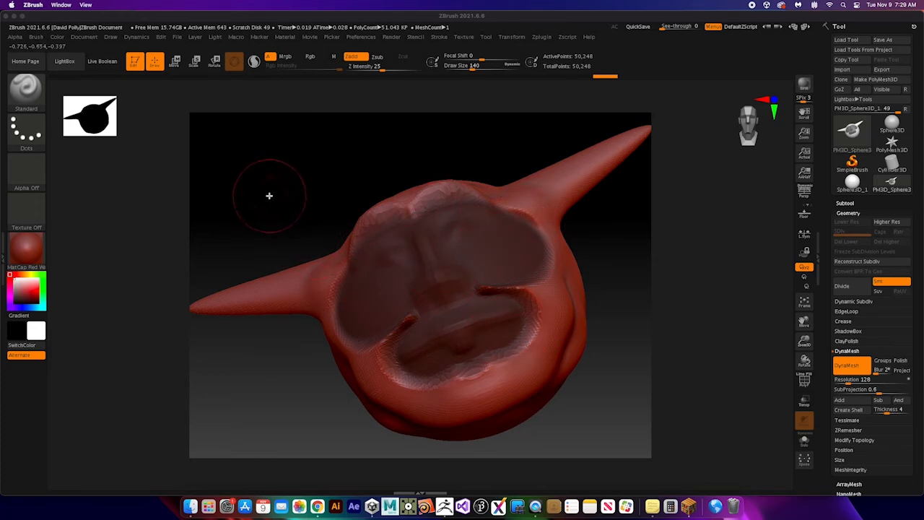
key("ctrl")
left_click_drag(281, 199, 285, 200, "ctrl")
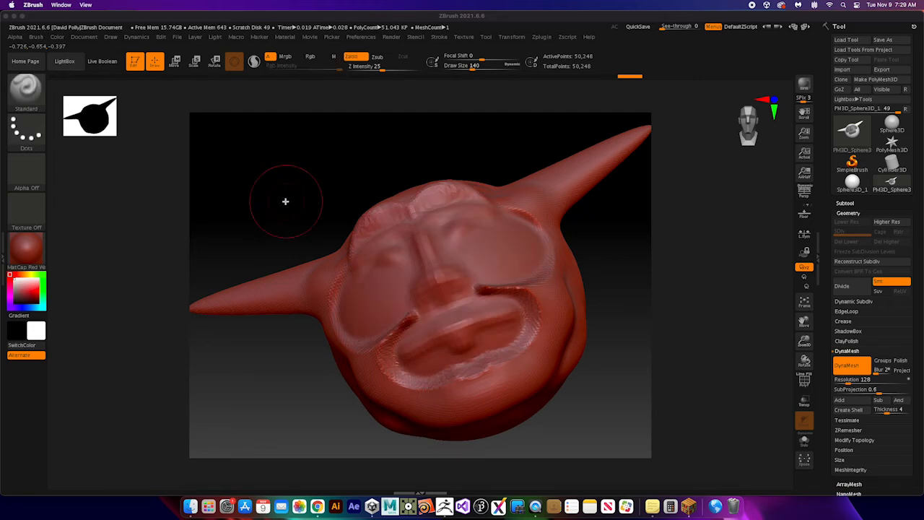
Turn the head to a straight front view and open the full selection of sculpting brushes
mouse_move(590, 347)
left_mouse_down()
mouse_move(613, 384)
mouse_move(606, 390)
left_mouse_up()
key("shift")
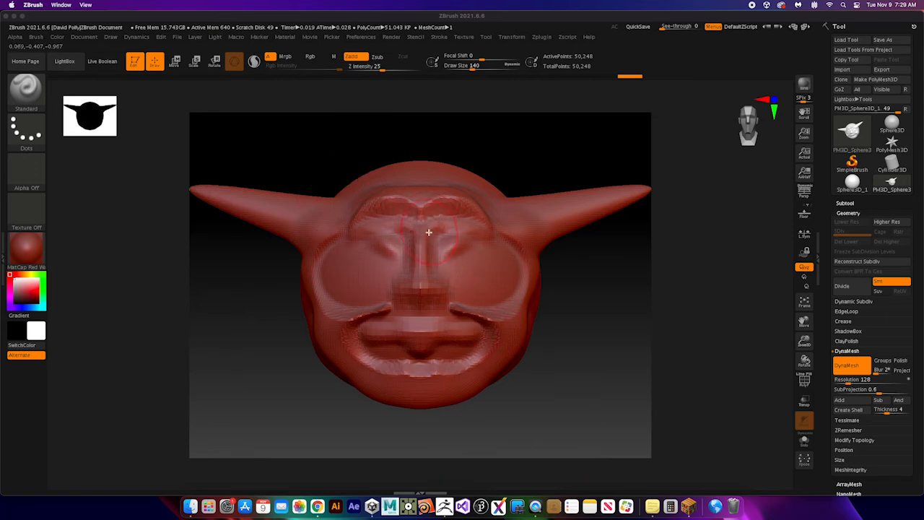
left_click(26, 92)
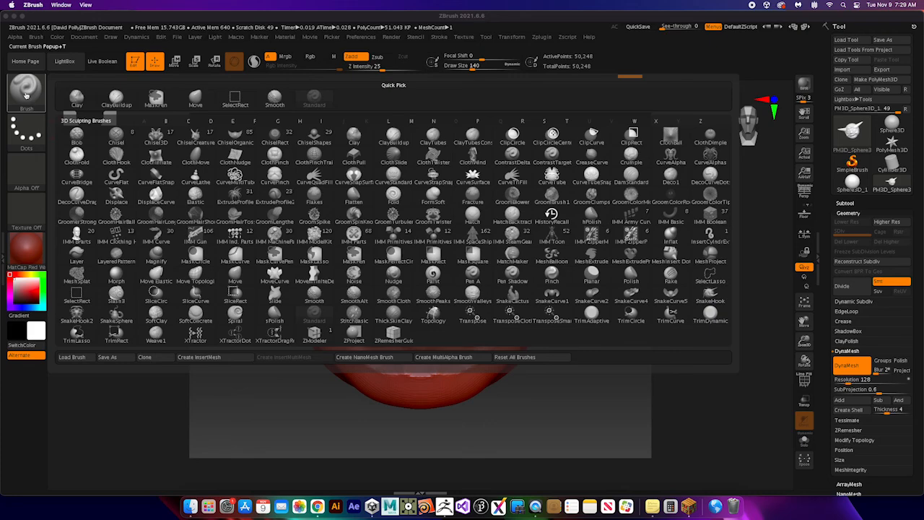